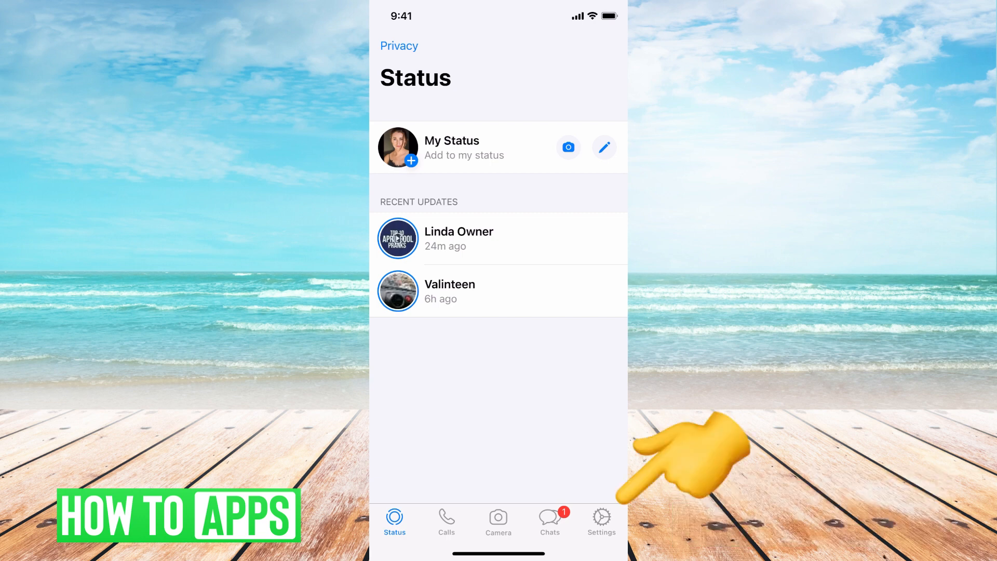
# - Go to WhatsApp Settings and enter the Storage and Data section
pyautogui.click(601, 520)
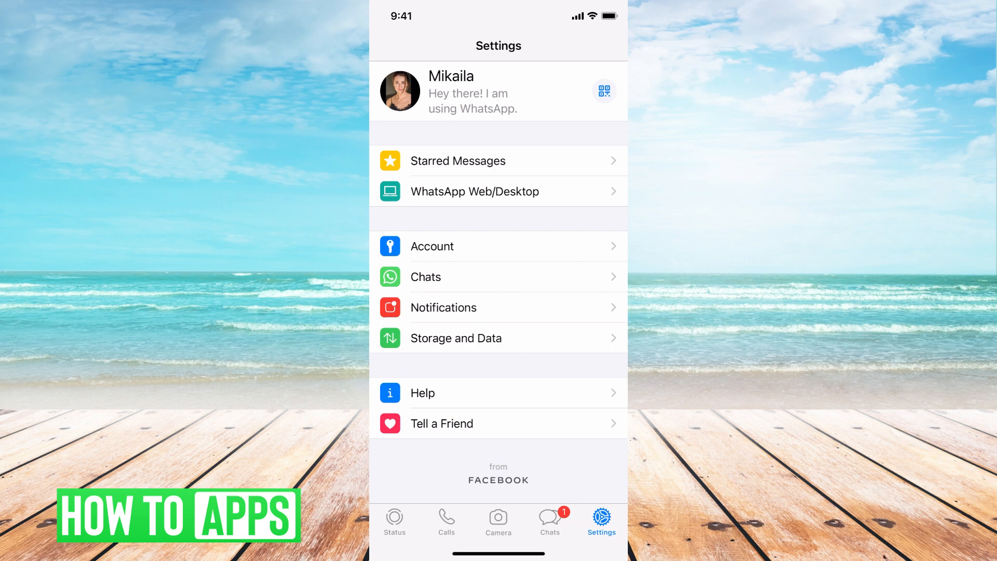
pyautogui.click(456, 338)
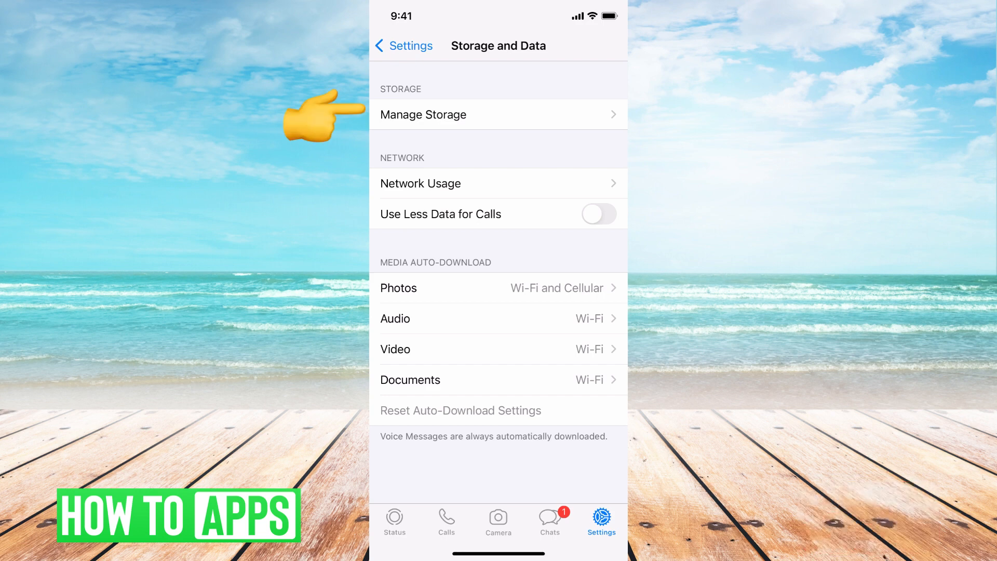
# - Show Manage Storage with 501 KB used and chats ranked by size
pyautogui.click(423, 114)
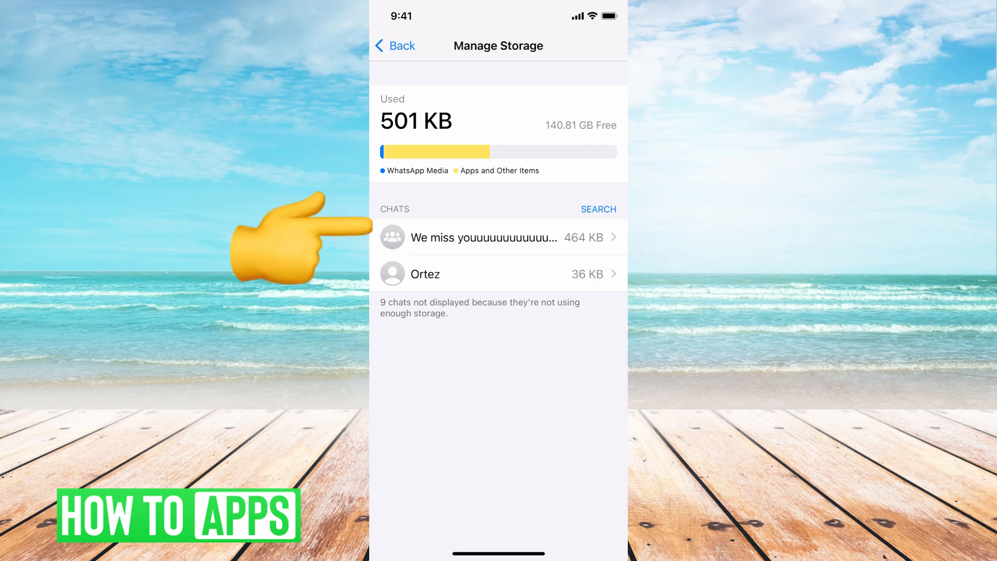
# - Open the 464 KB 'We miss you…' group chat to see its three stored photos
pyautogui.click(483, 237)
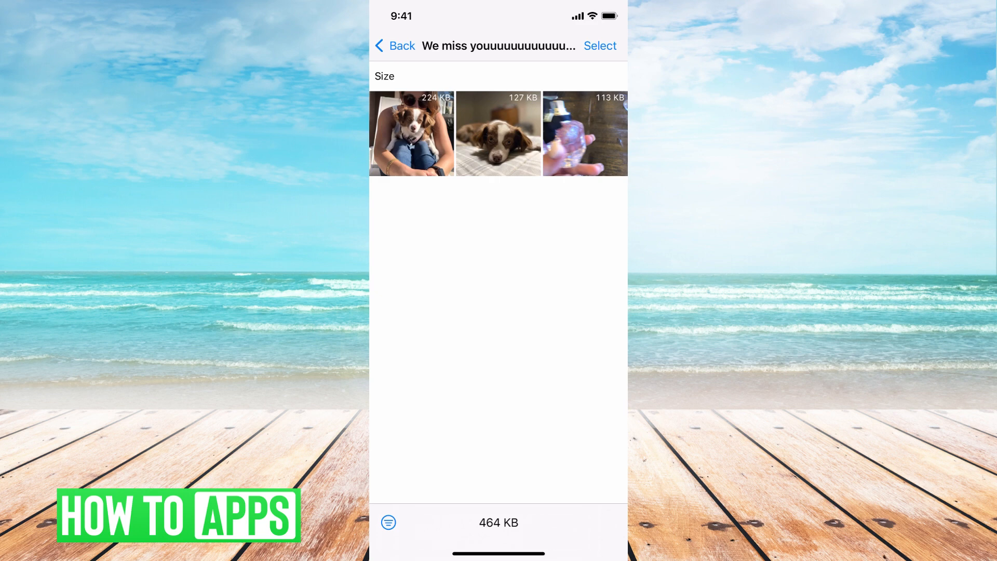
# - Select all three photos in the group chat's media for deletion
pyautogui.click(600, 45)
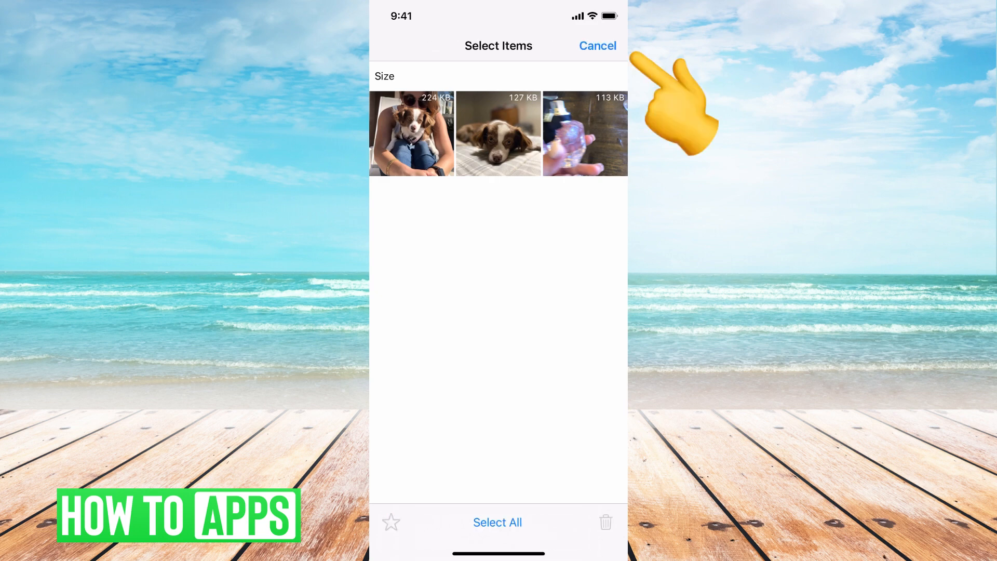
pyautogui.click(411, 133)
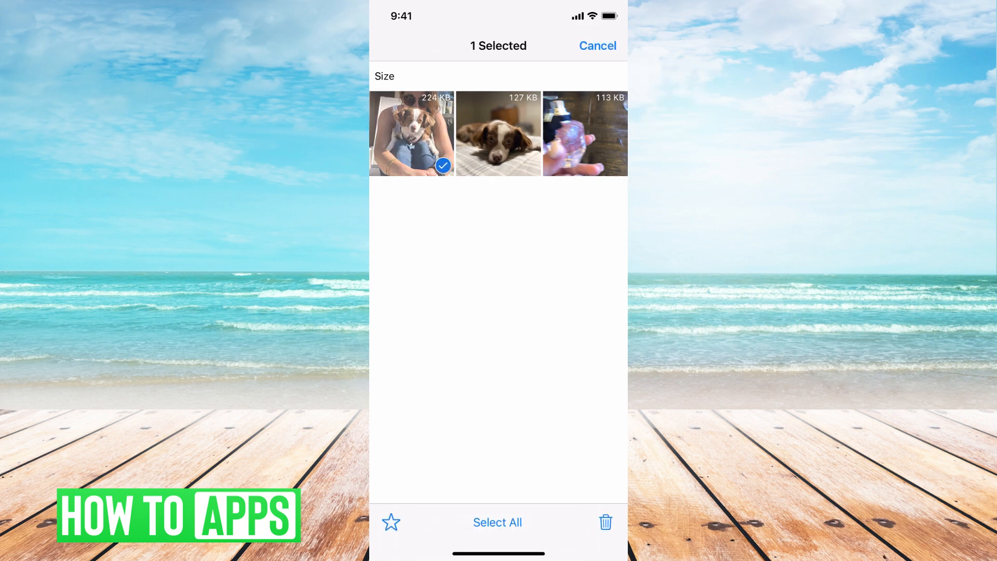
pyautogui.click(499, 133)
pyautogui.click(584, 133)
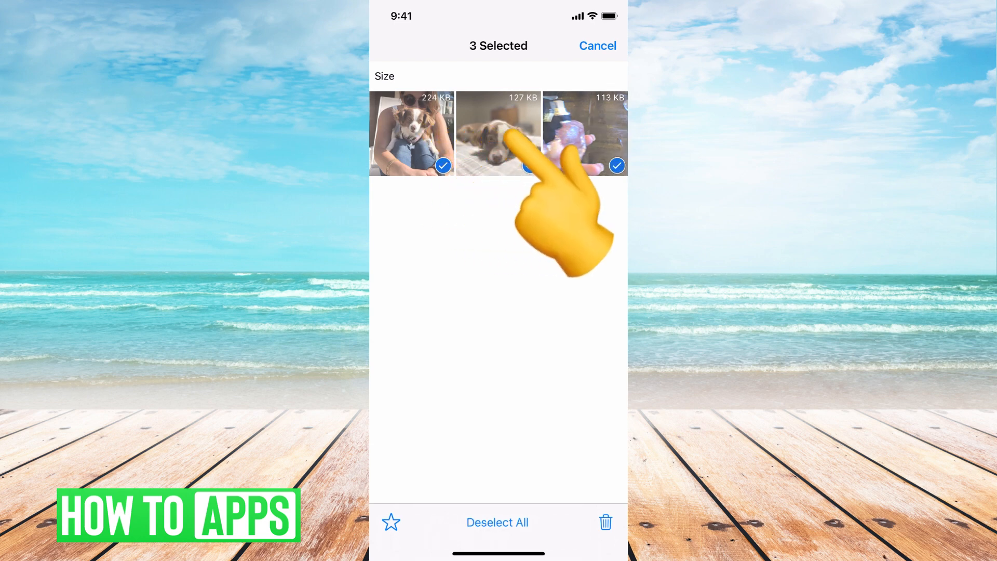